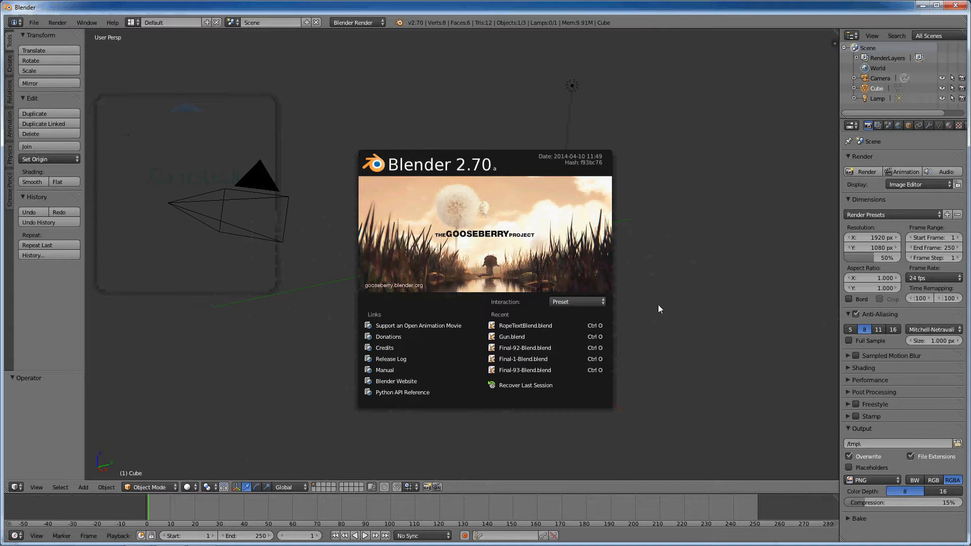
Step: Look through the scene camera, then set the render resolution scale to 100% and the PNG output's colour depth to 16
{"action": "left_click", "coordinate": [656, 213]}
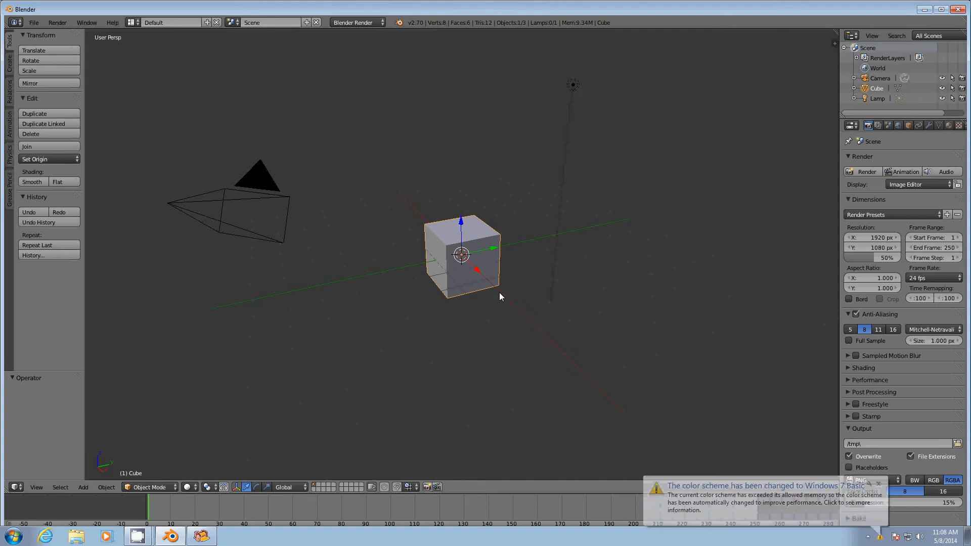
{"action": "key", "text": "KP_0"}
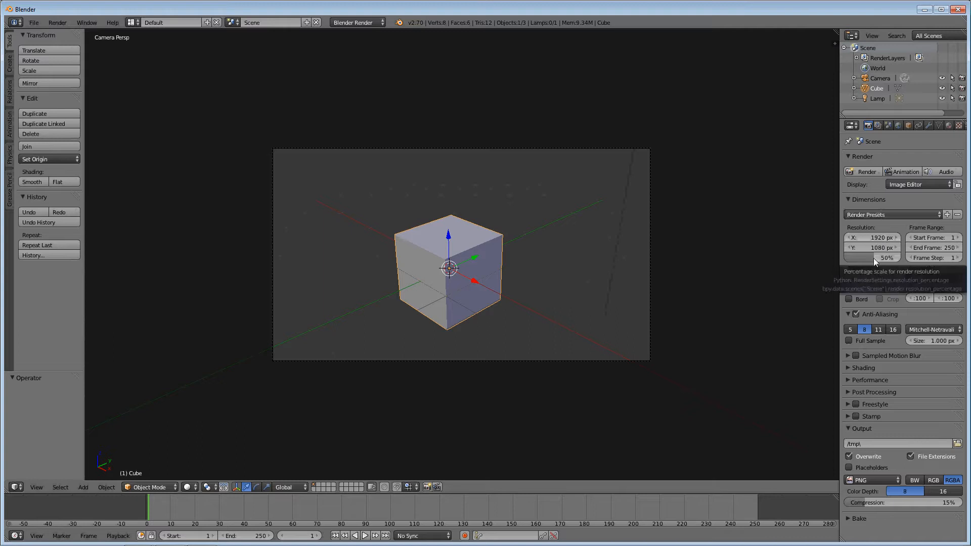
{"action": "left_click_drag", "start_coordinate": [872, 258], "coordinate": [876, 257]}
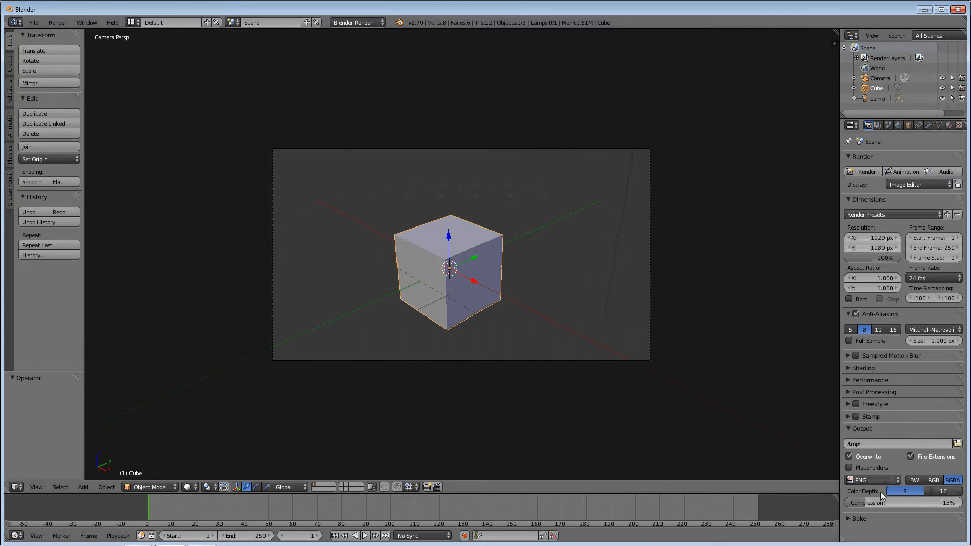
{"action": "left_click", "coordinate": [944, 492]}
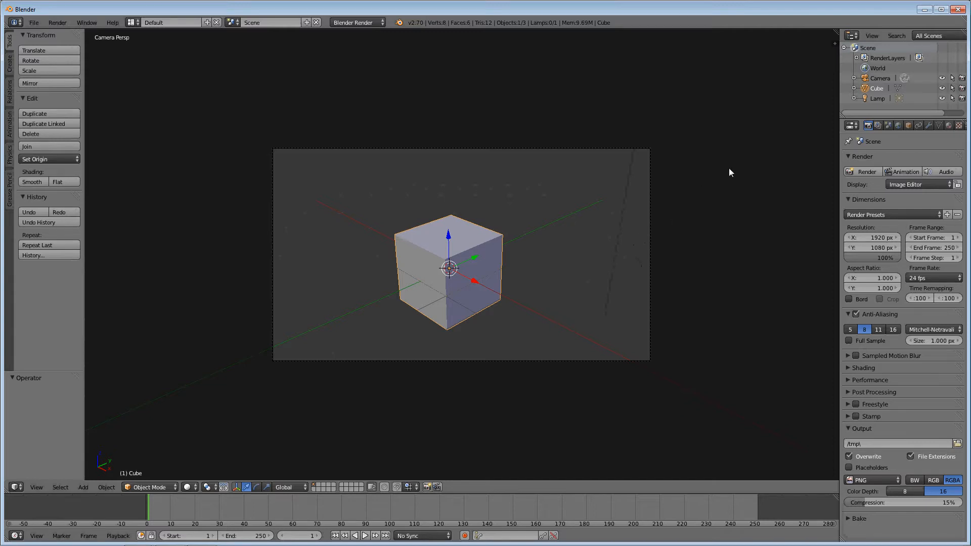
Step: Make the camera orthographic with a scale of about 5.714 and X and Y shifts of -0.060, framing the cube centrally
{"action": "left_click", "coordinate": [880, 79]}
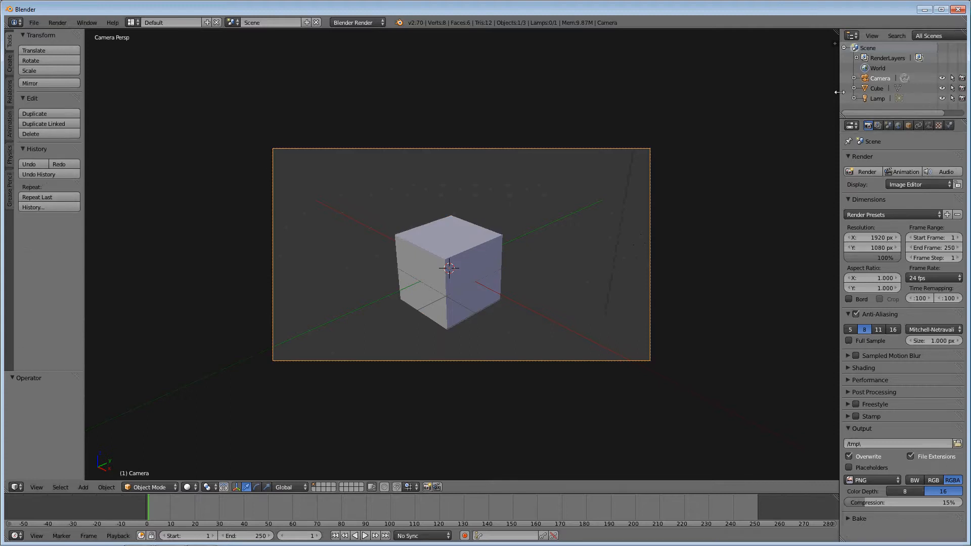
{"action": "left_click", "coordinate": [929, 125]}
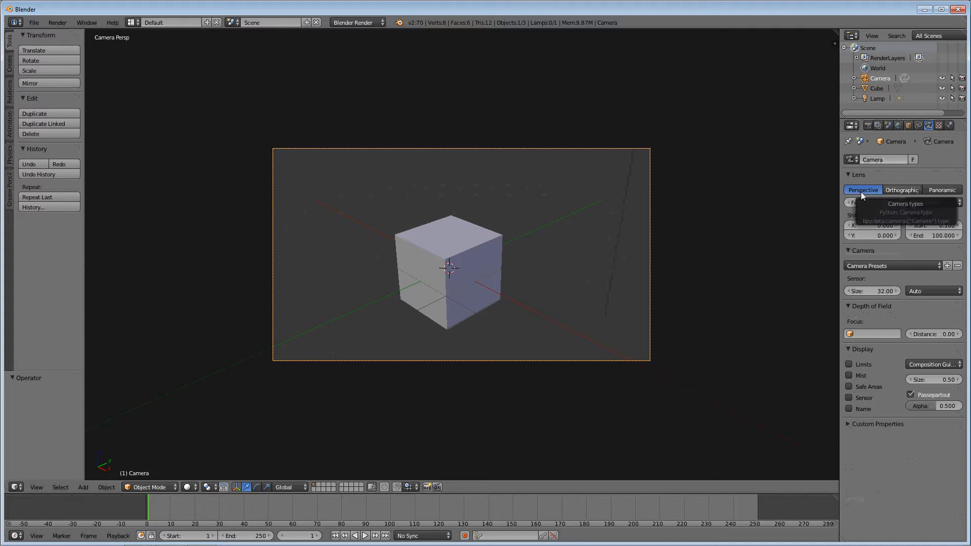
{"action": "left_click", "coordinate": [901, 190]}
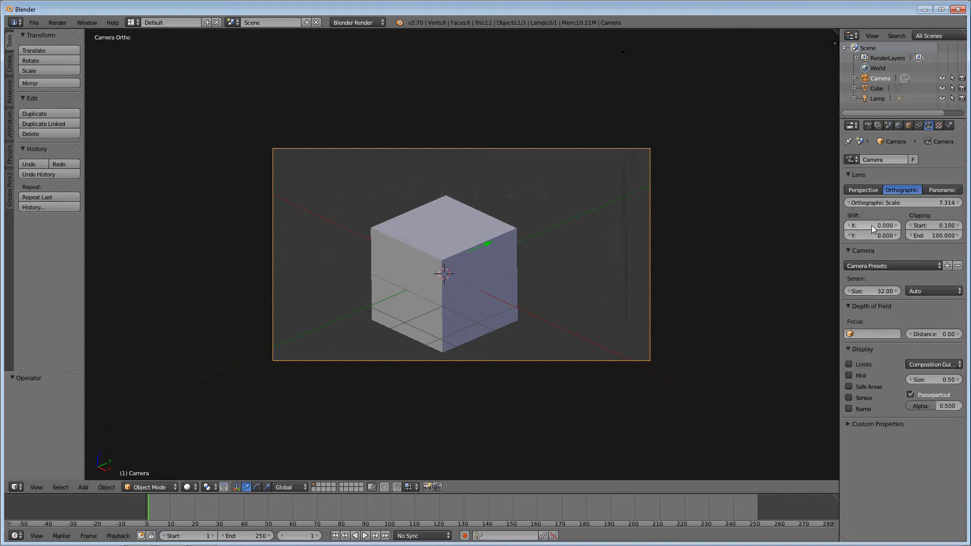
{"action": "left_click_drag", "start_coordinate": [871, 226], "coordinate": [868, 238]}
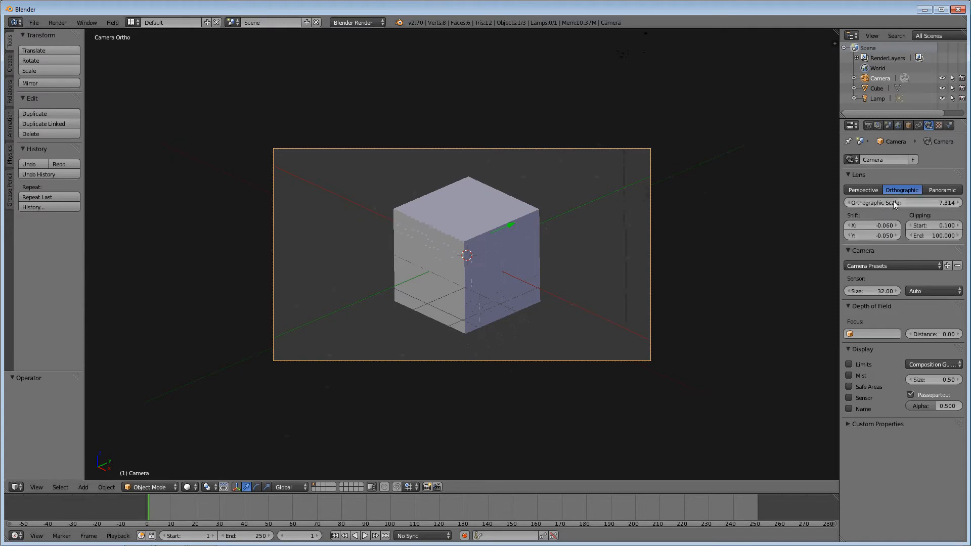
{"action": "left_click_drag", "start_coordinate": [892, 201], "coordinate": [888, 202]}
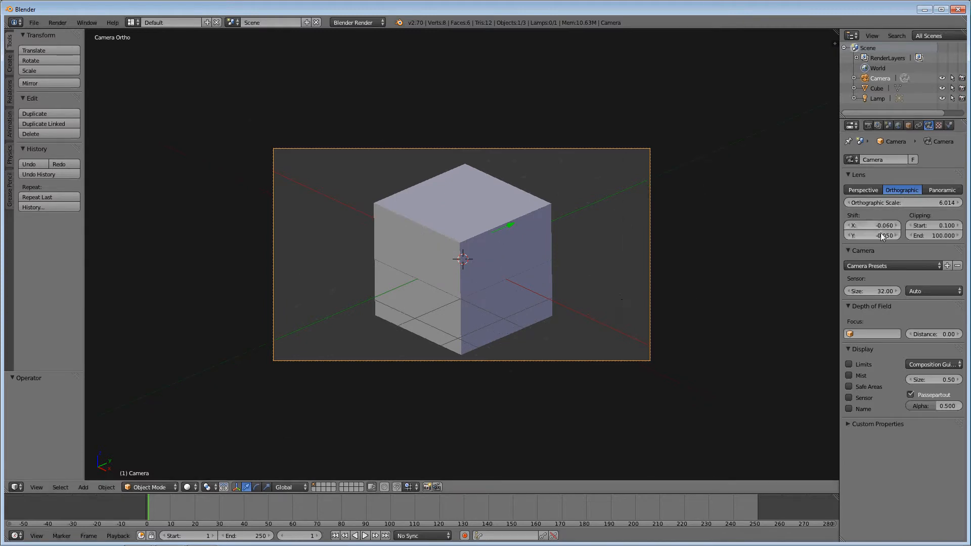
{"action": "left_click_drag", "start_coordinate": [880, 233], "coordinate": [899, 201]}
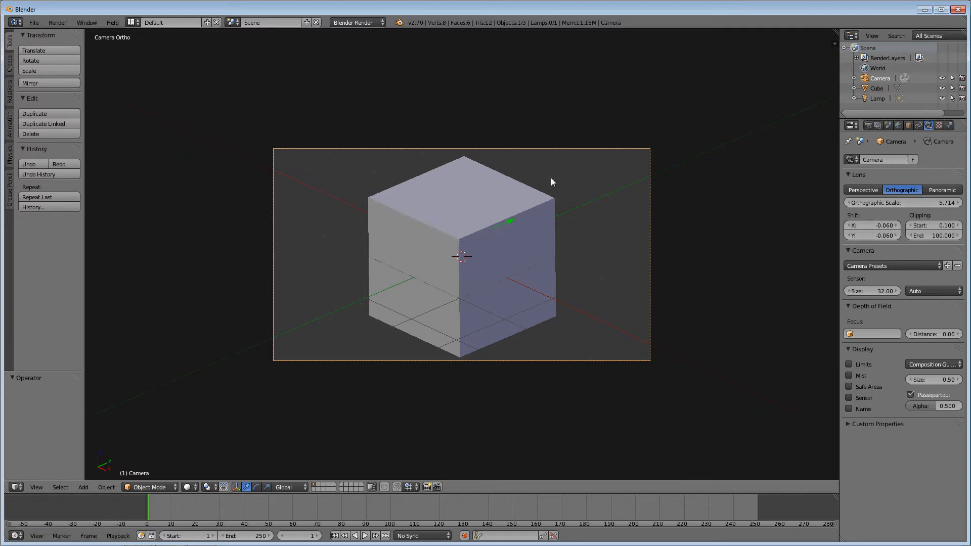
Step: Render the cube and switch the viewport to the compositing node editor with Use Nodes and Backdrop enabled
{"action": "key", "text": "F12"}
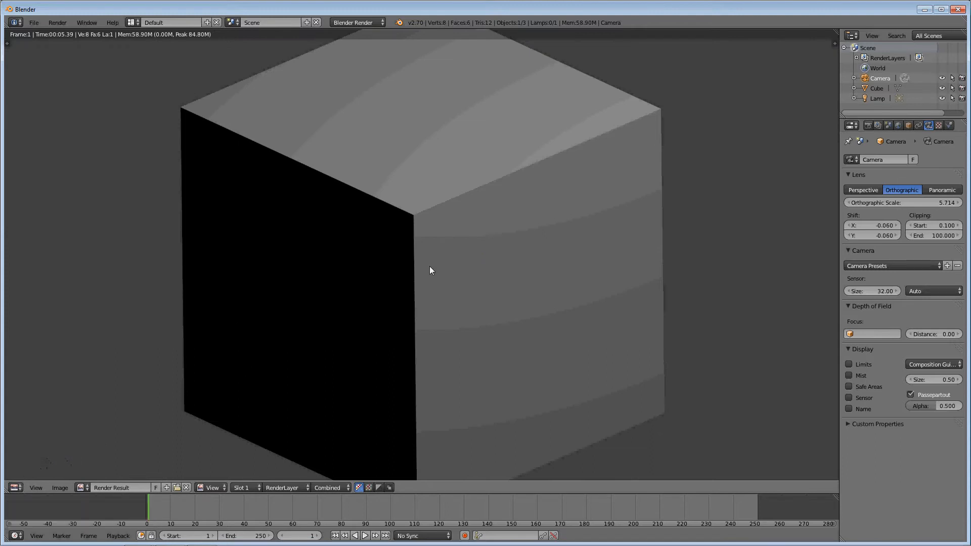
{"action": "left_click", "coordinate": [15, 488]}
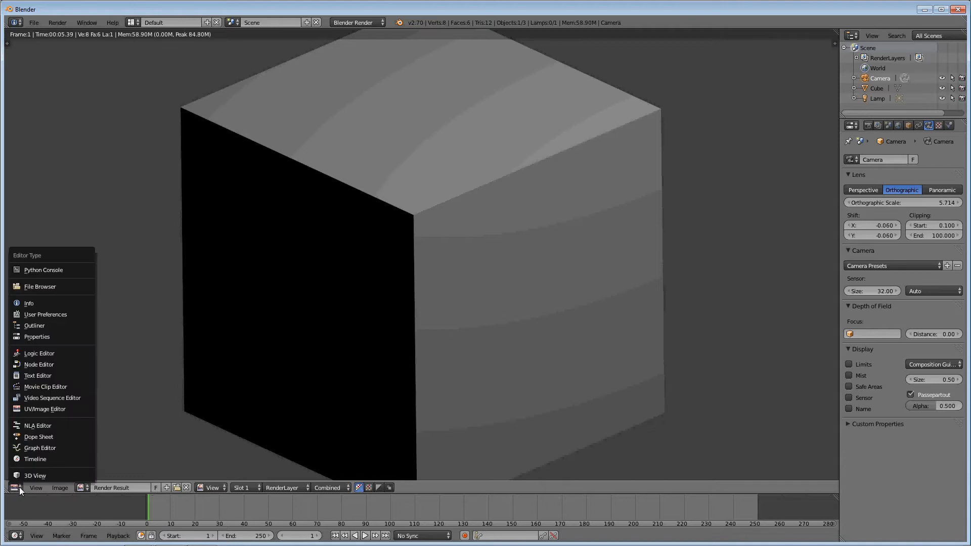
{"action": "left_click", "coordinate": [31, 364]}
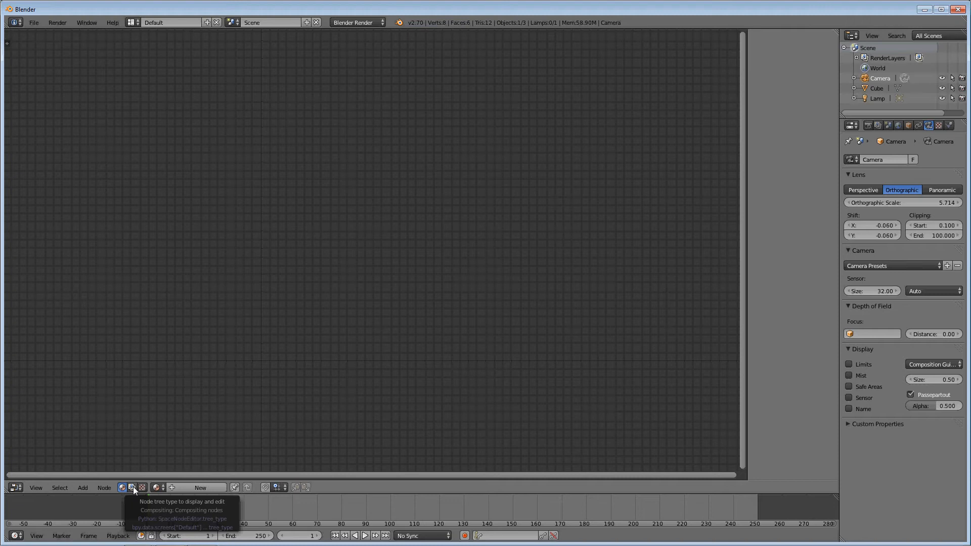
{"action": "left_click", "coordinate": [133, 486]}
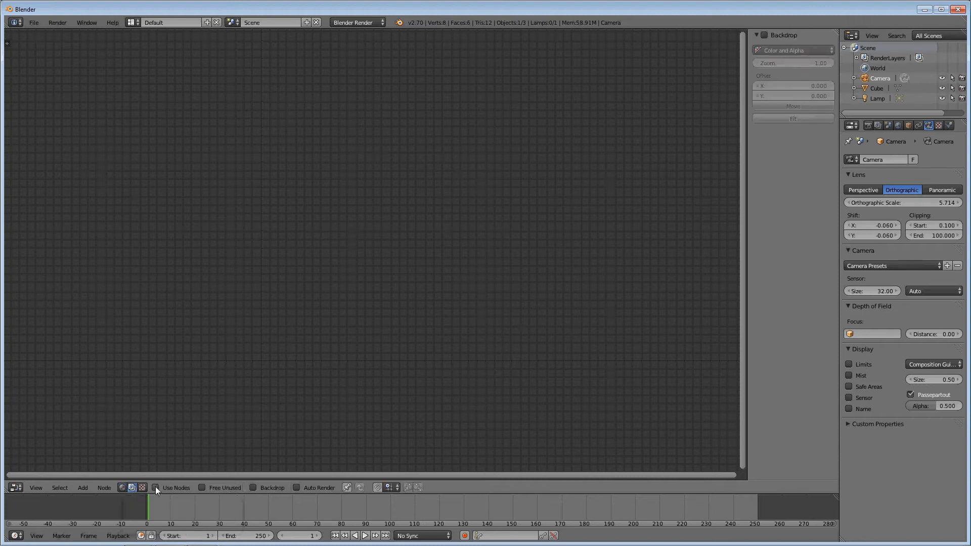
{"action": "left_click", "coordinate": [155, 487]}
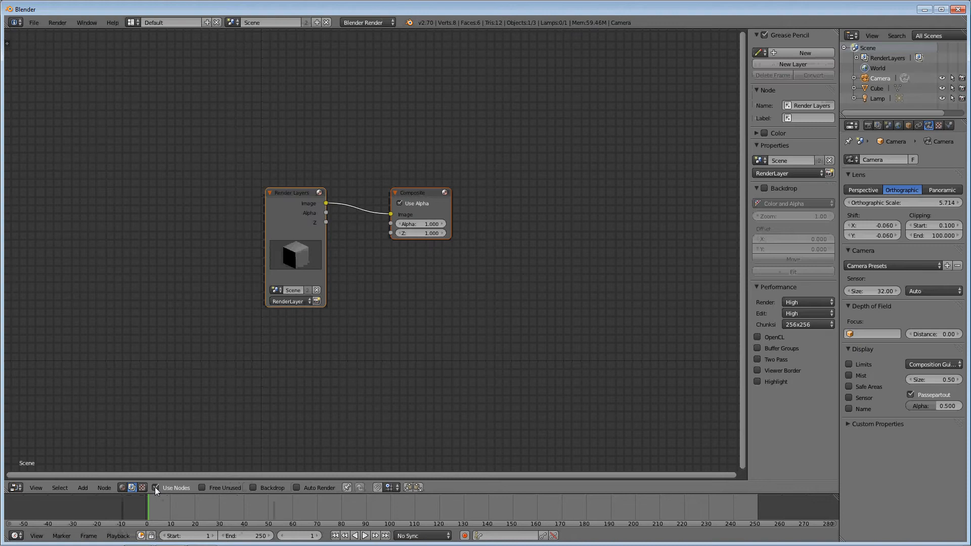
{"action": "left_click", "coordinate": [253, 487]}
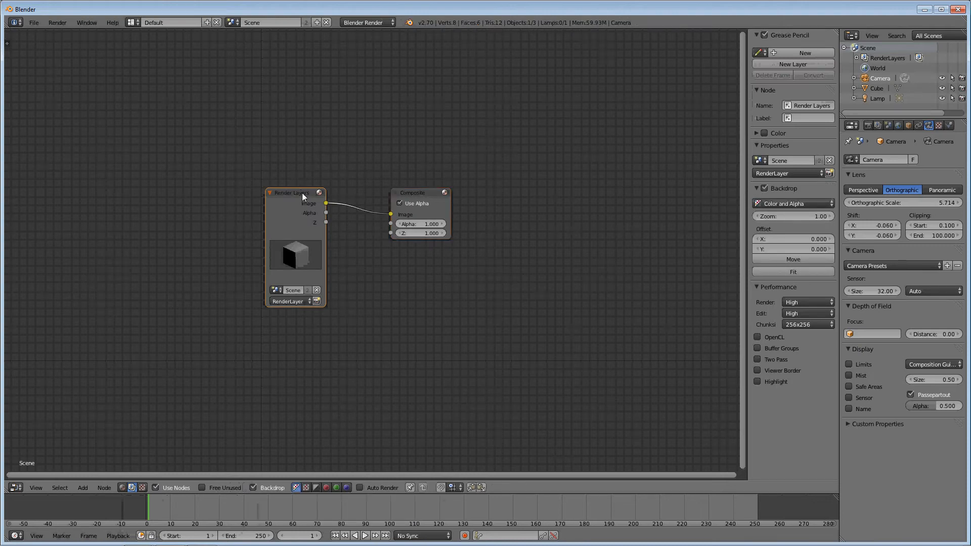
Step: Spread the Render Layers and Composite nodes apart and insert a Map Value node between them, fed by the Z output
{"action": "left_click_drag", "start_coordinate": [302, 192], "coordinate": [107, 318]}
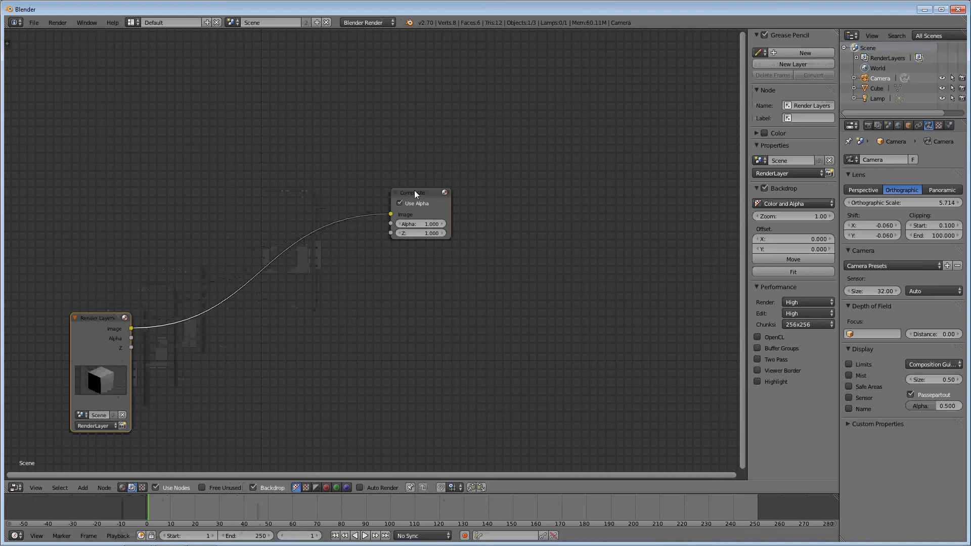
{"action": "left_click_drag", "start_coordinate": [414, 190], "coordinate": [644, 405]}
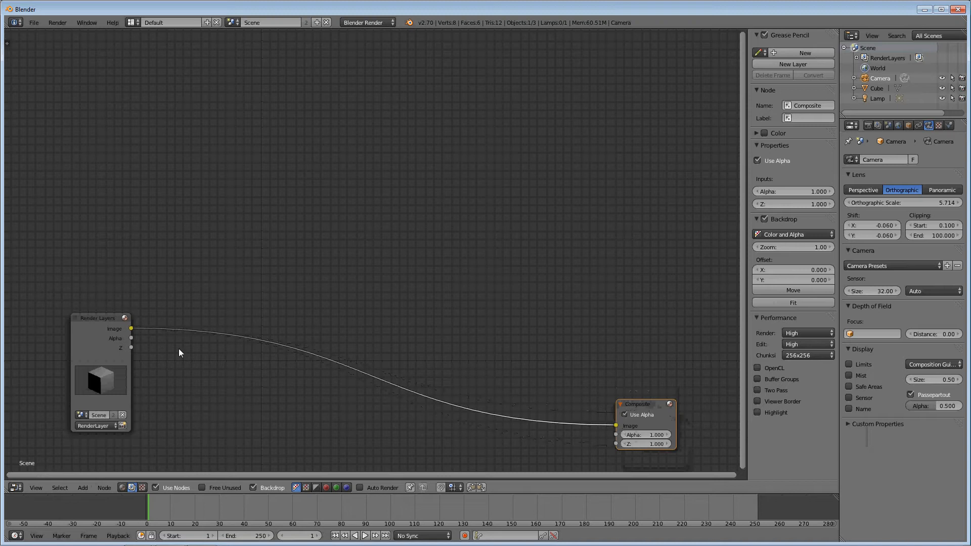
{"action": "left_click", "coordinate": [80, 488]}
{"action": "mouse_move", "coordinate": [92, 447]}
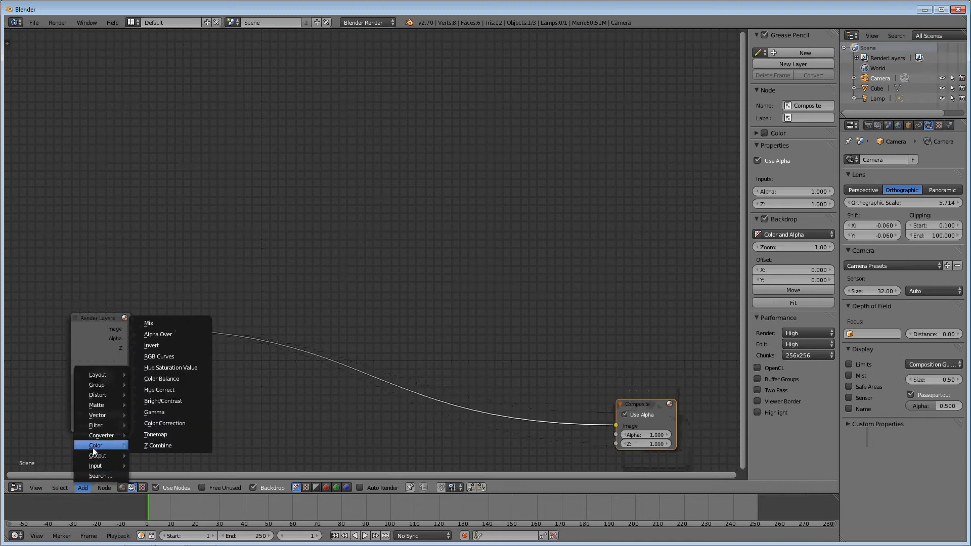
{"action": "mouse_move", "coordinate": [96, 417]}
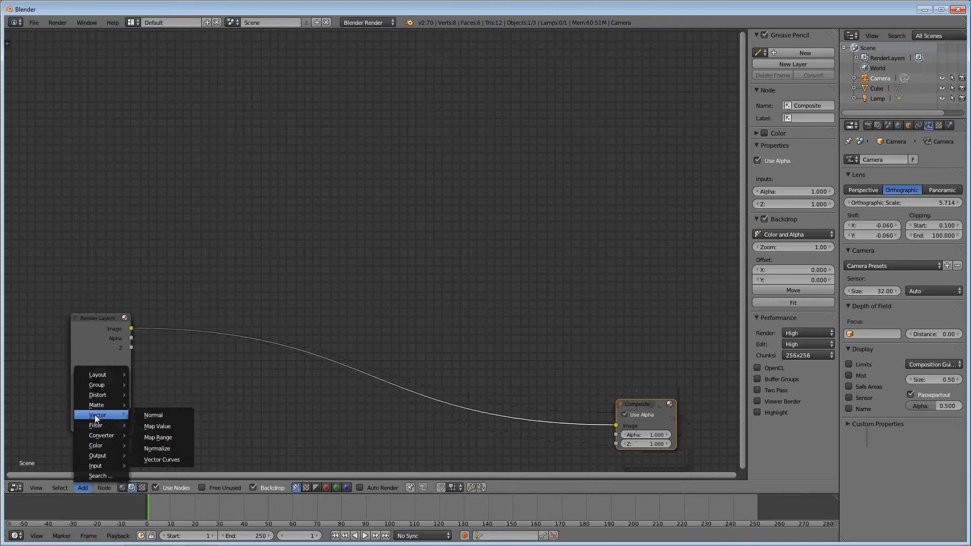
{"action": "left_click", "coordinate": [157, 426]}
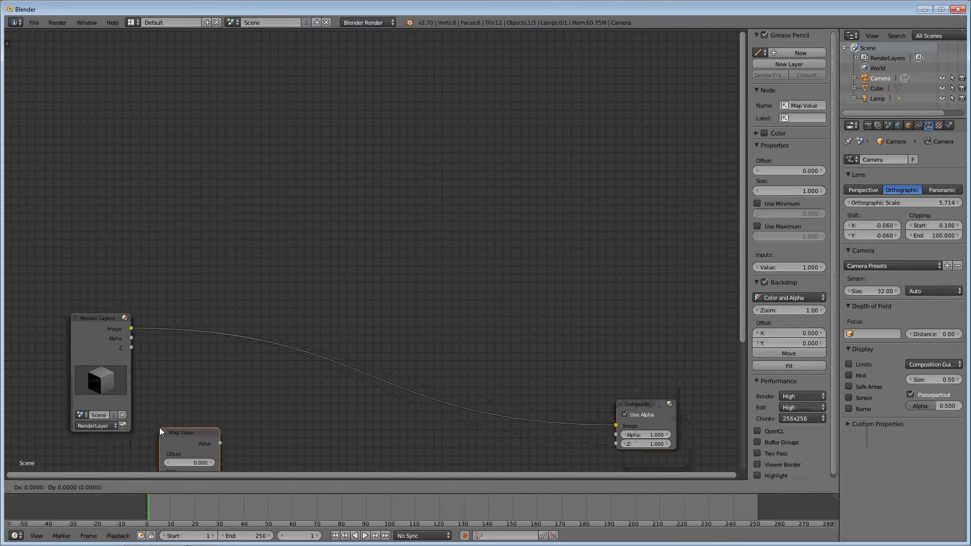
{"action": "left_click", "coordinate": [177, 324]}
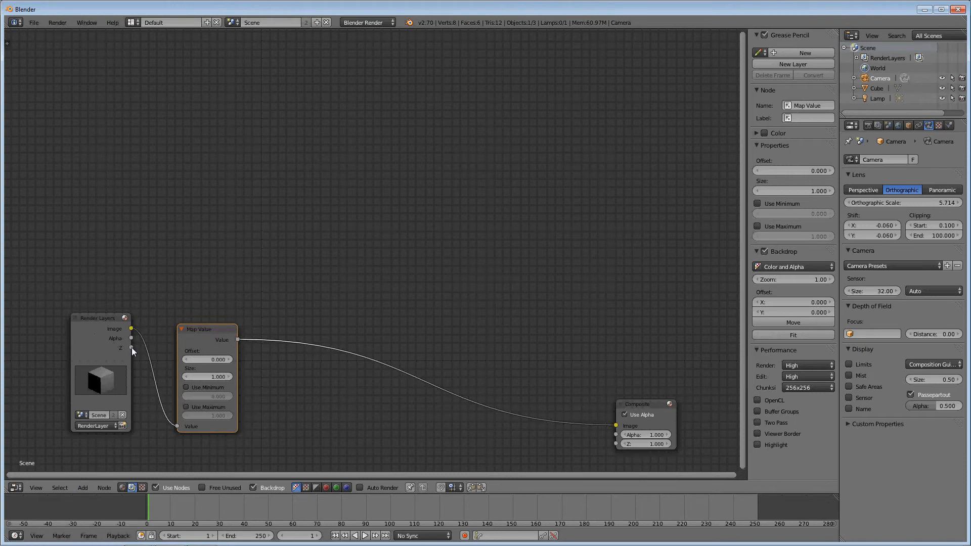
{"action": "left_click_drag", "start_coordinate": [132, 347], "coordinate": [174, 427]}
Step: Insert an RGB Curves node after Map Value and bend its curve downward through about X 0.678, Y 0.338
{"action": "left_click", "coordinate": [84, 487]}
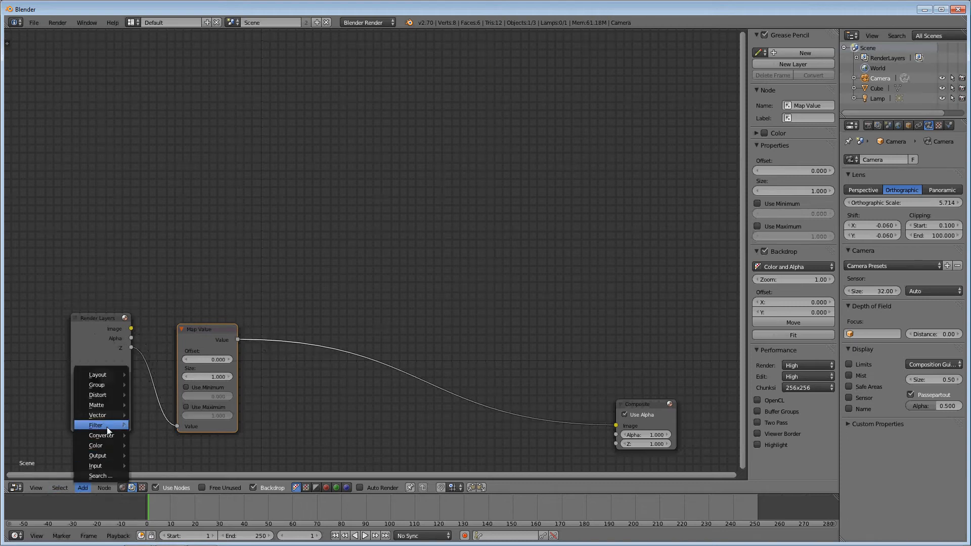
{"action": "mouse_move", "coordinate": [107, 424]}
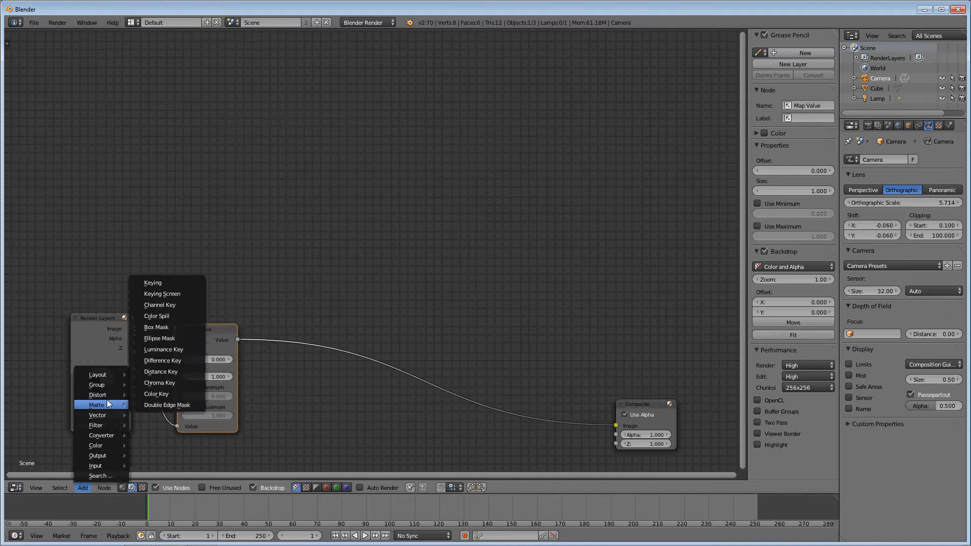
{"action": "mouse_move", "coordinate": [104, 443]}
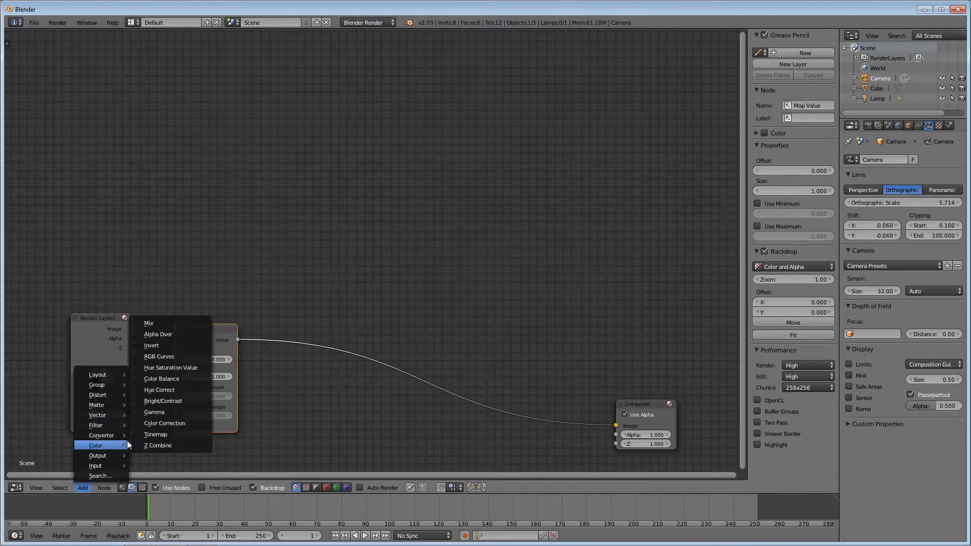
{"action": "left_click", "coordinate": [171, 357]}
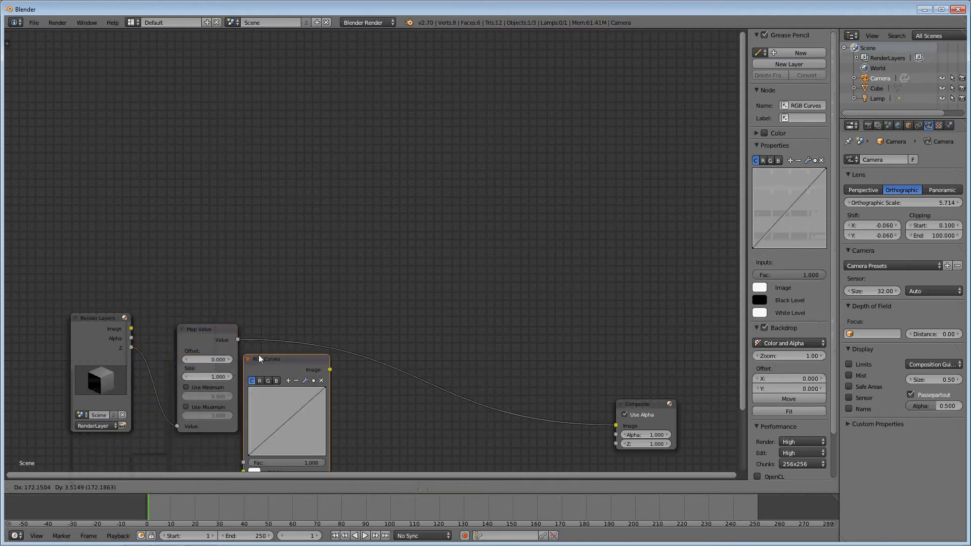
{"action": "left_click", "coordinate": [284, 313]}
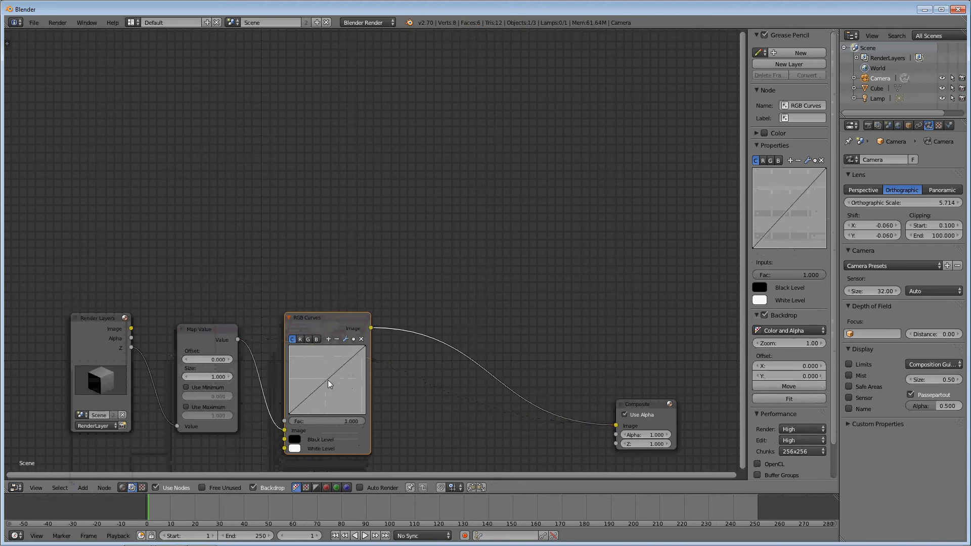
{"action": "left_click_drag", "start_coordinate": [326, 380], "coordinate": [341, 391]}
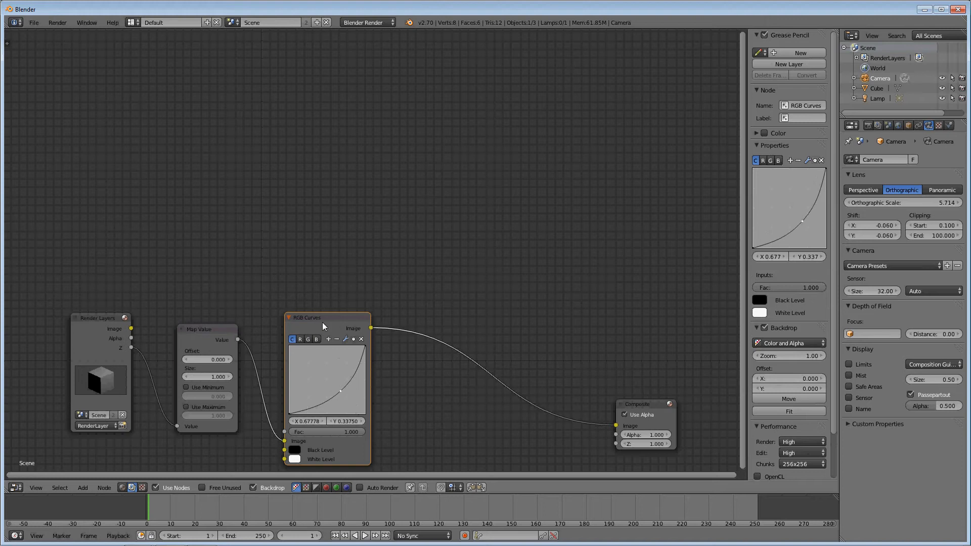
Step: Add a Viewer node above the Composite node and connect the RGB Curves image output to it
{"action": "left_click", "coordinate": [83, 487]}
{"action": "mouse_move", "coordinate": [105, 416]}
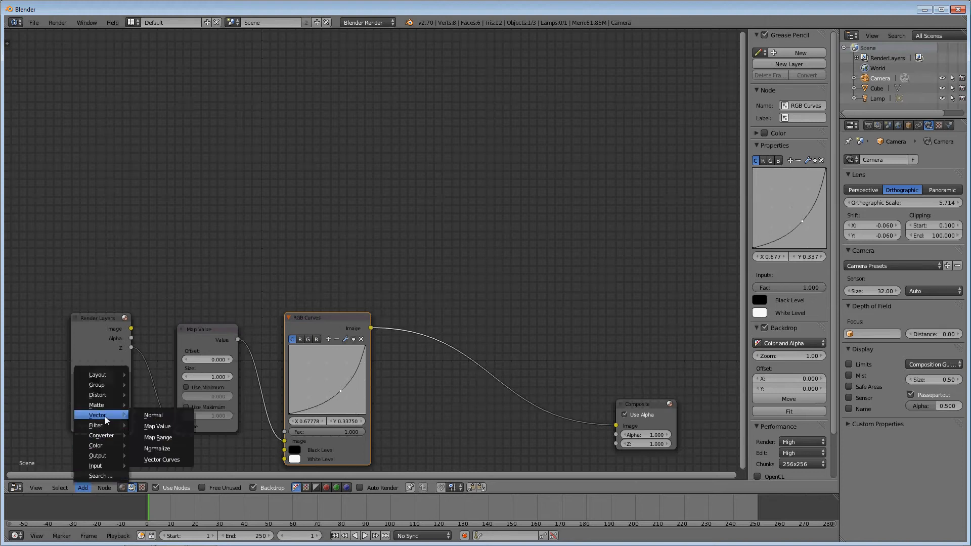
{"action": "mouse_move", "coordinate": [103, 455]}
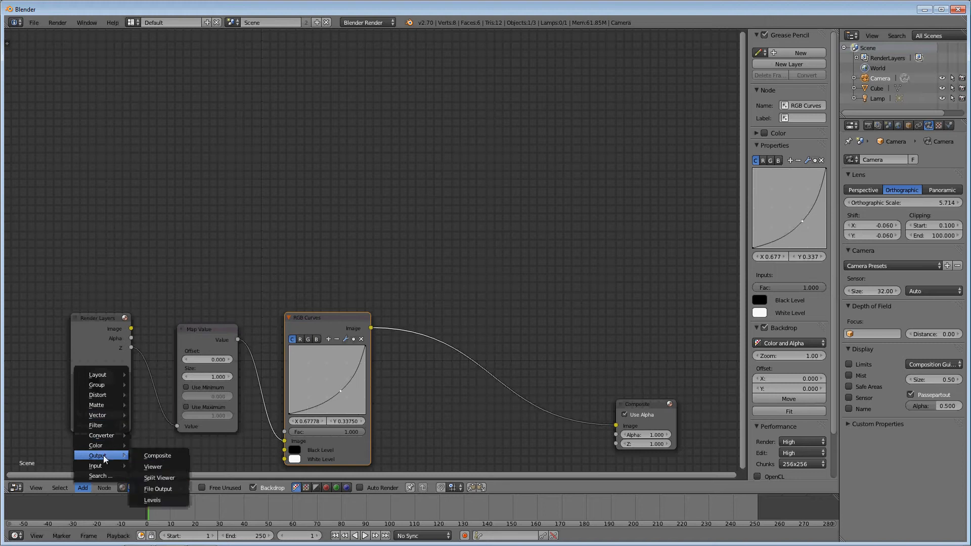
{"action": "left_click", "coordinate": [152, 467]}
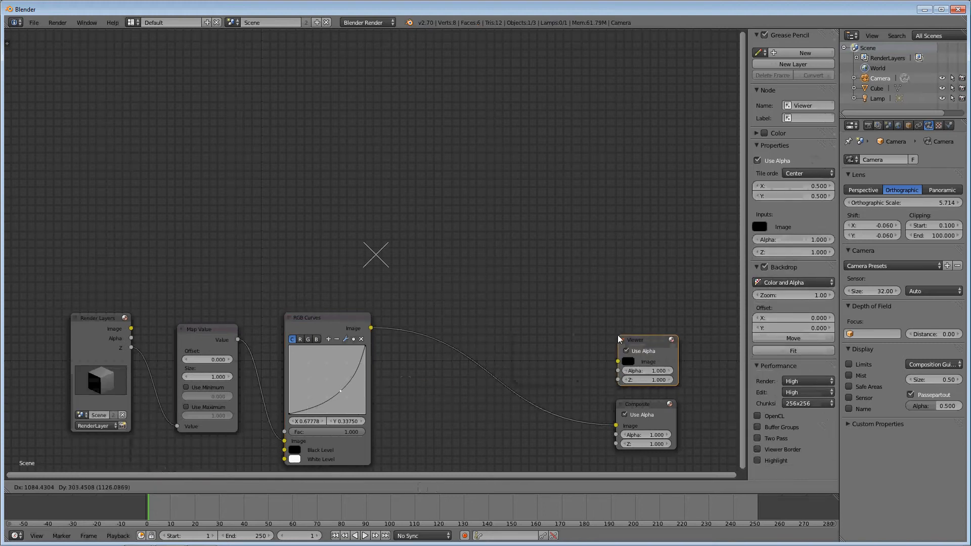
{"action": "left_click", "coordinate": [619, 339]}
{"action": "left_click_drag", "start_coordinate": [370, 328], "coordinate": [618, 361]}
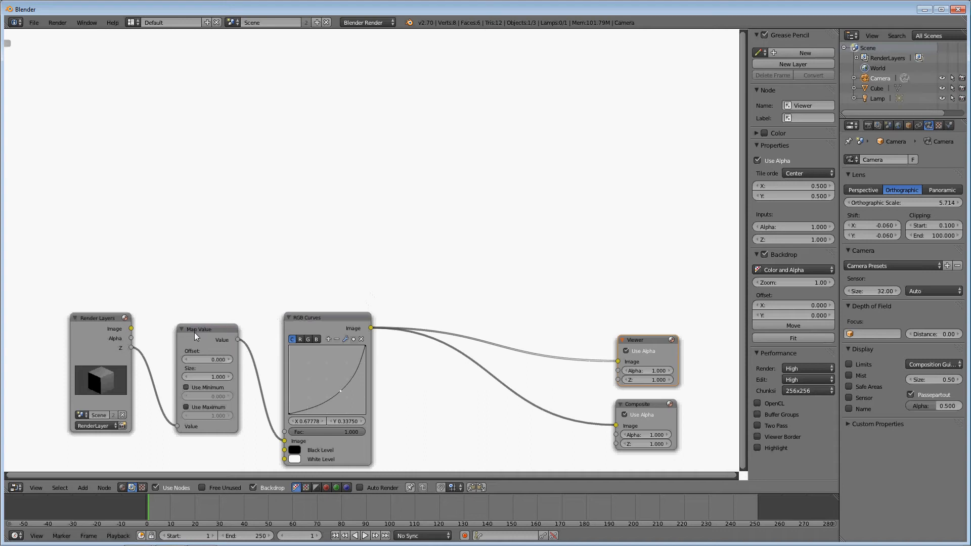
Step: Set the Map Value node's offset to -9.400 and its size to 0.400
{"action": "left_click_drag", "start_coordinate": [214, 360], "coordinate": [169, 369]}
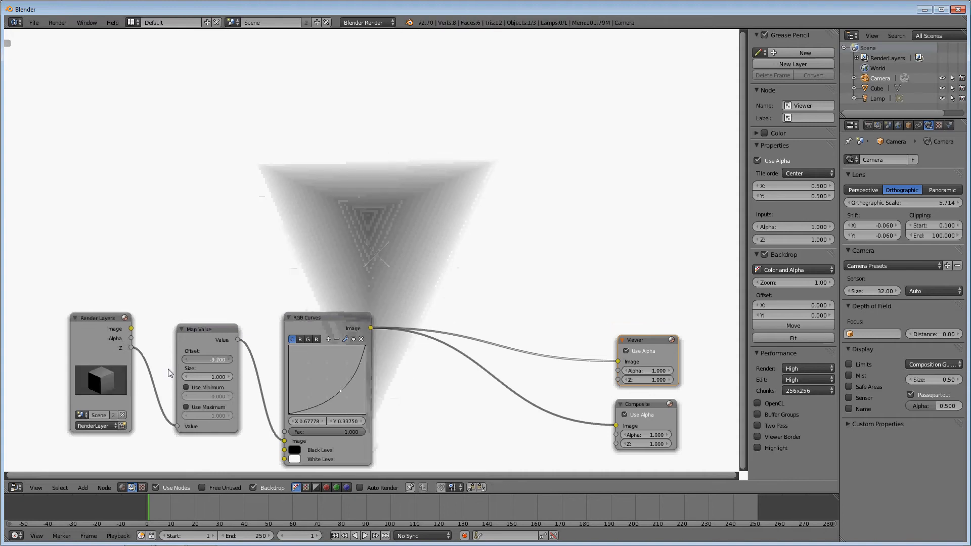
{"action": "left_click_drag", "start_coordinate": [168, 369], "coordinate": [166, 370]}
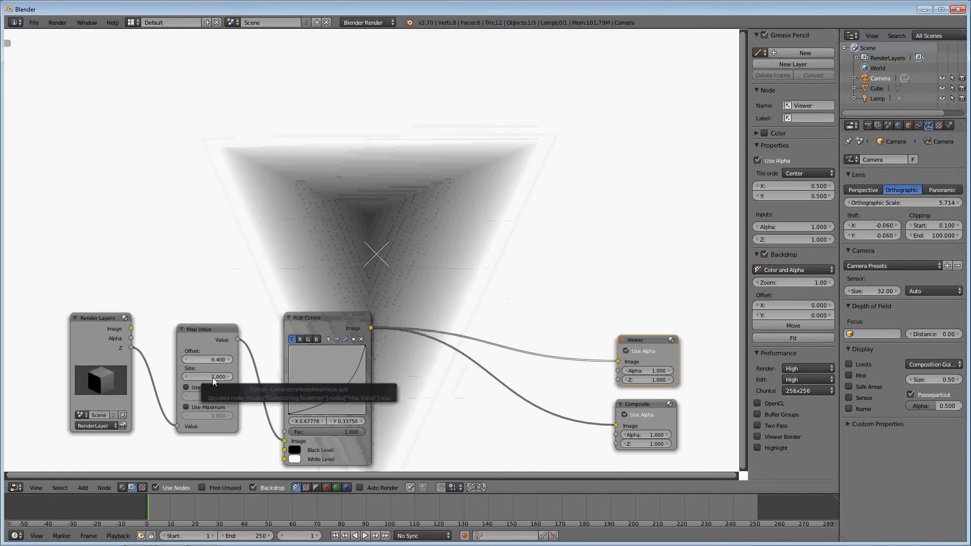
{"action": "left_click_drag", "start_coordinate": [211, 377], "coordinate": [213, 377]}
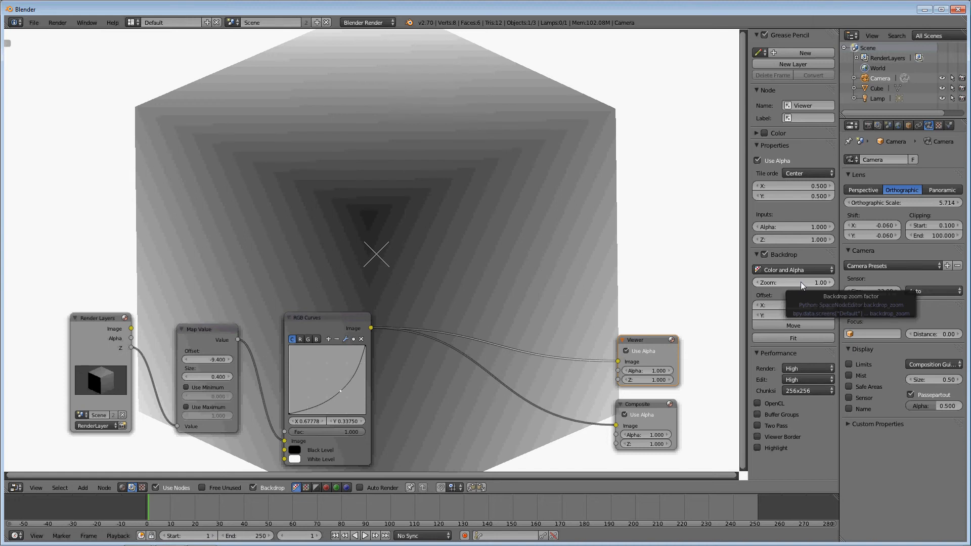
Step: Set the backdrop zoom to 0.64 and change the Map Value node's offset to -9.520 and its size to 0.380
{"action": "left_click_drag", "start_coordinate": [800, 281], "coordinate": [780, 285]}
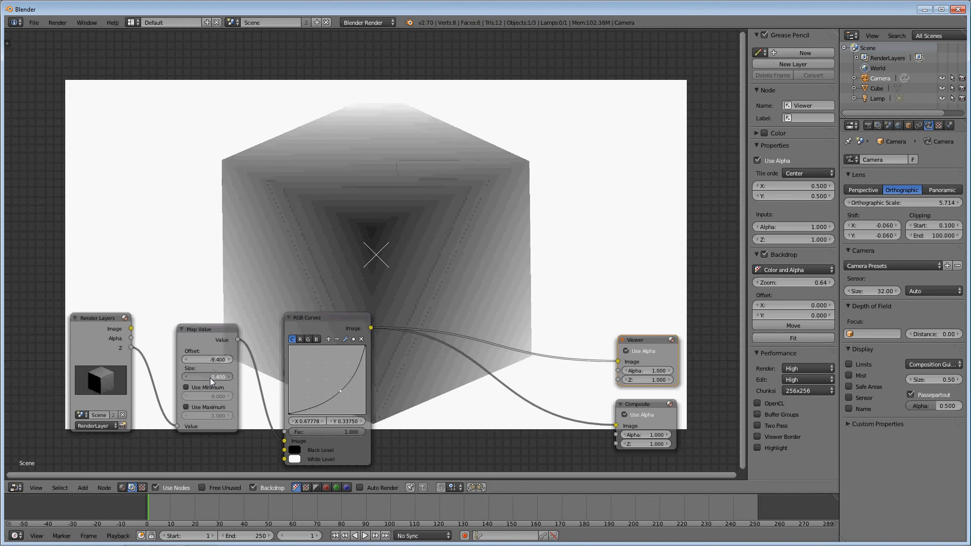
{"action": "left_click_drag", "start_coordinate": [211, 377], "coordinate": [209, 378]}
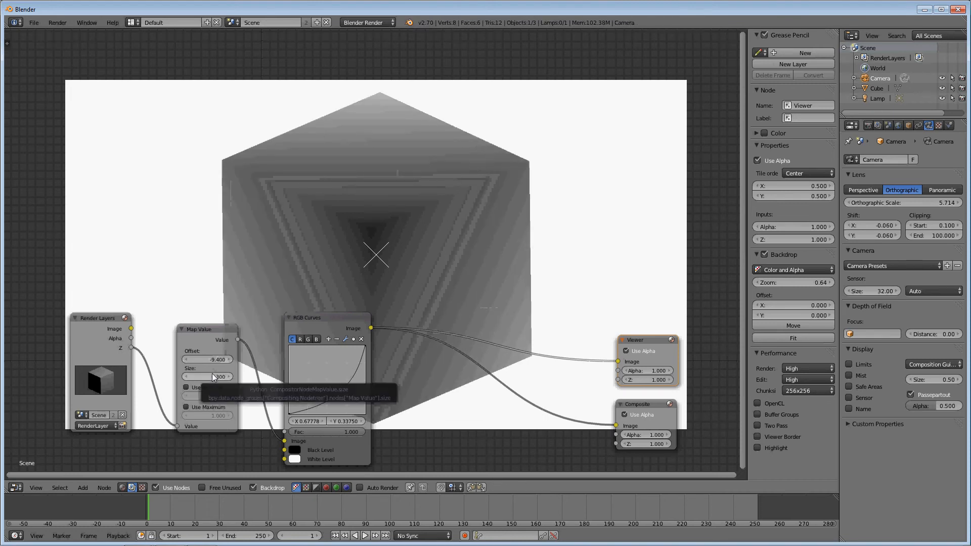
{"action": "mouse_move", "coordinate": [214, 375]}
{"action": "left_mouse_down"}
{"action": "mouse_move", "coordinate": [211, 358]}
{"action": "mouse_move", "coordinate": [219, 359]}
{"action": "mouse_move", "coordinate": [207, 360]}
{"action": "left_mouse_up"}
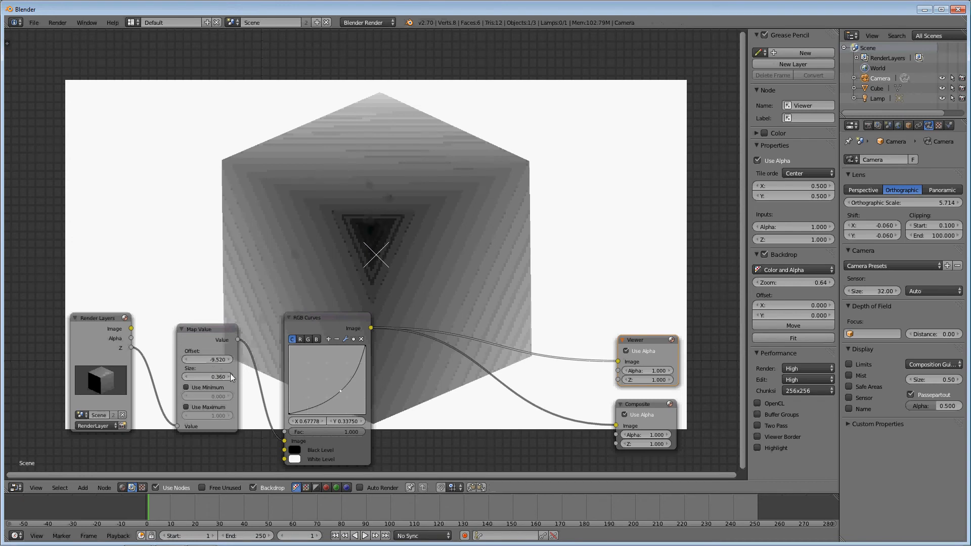
{"action": "left_click_drag", "start_coordinate": [223, 377], "coordinate": [224, 381]}
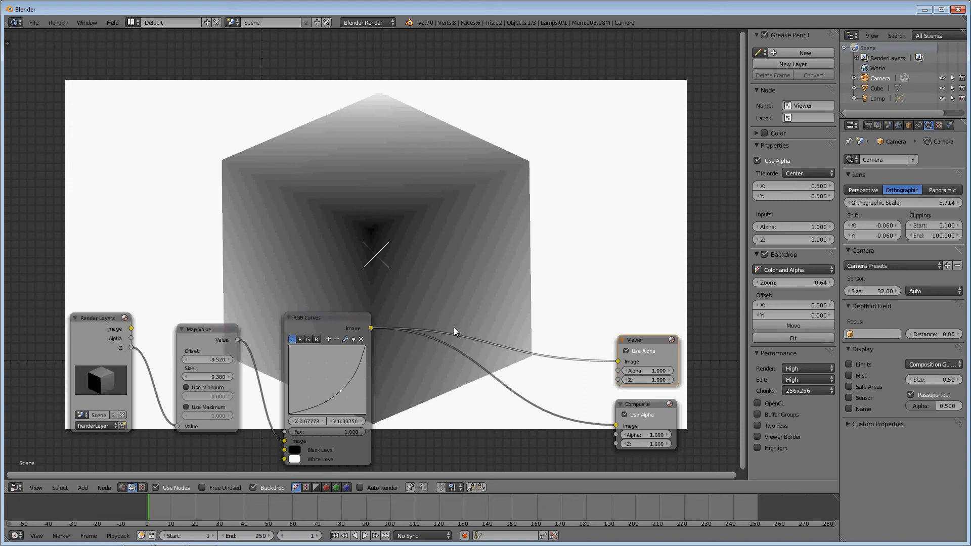
Step: Render the cube's depth map and start saving the render as an image in the Desktop folder
{"action": "key", "text": "F12"}
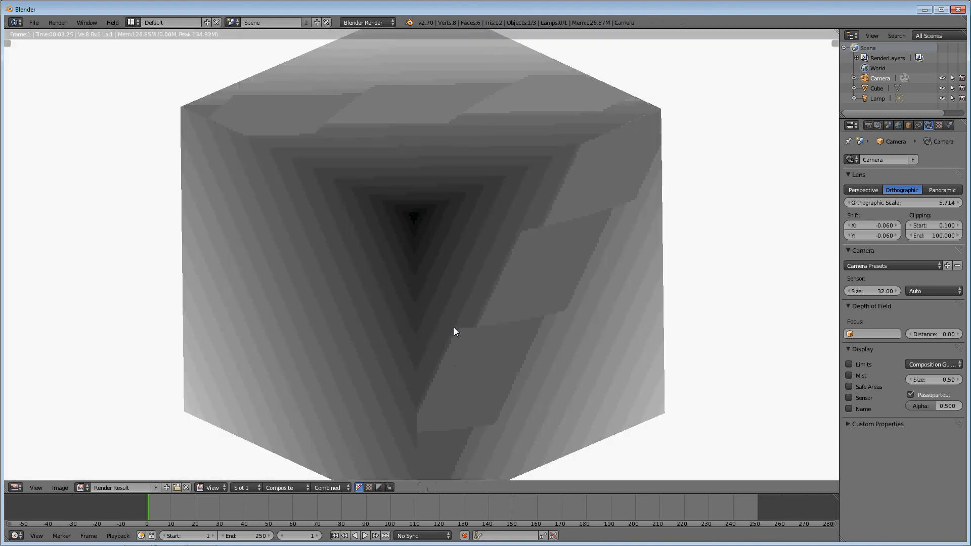
{"action": "scroll", "coordinate": [450, 317], "scroll_direction": "down", "scroll_amount": 2}
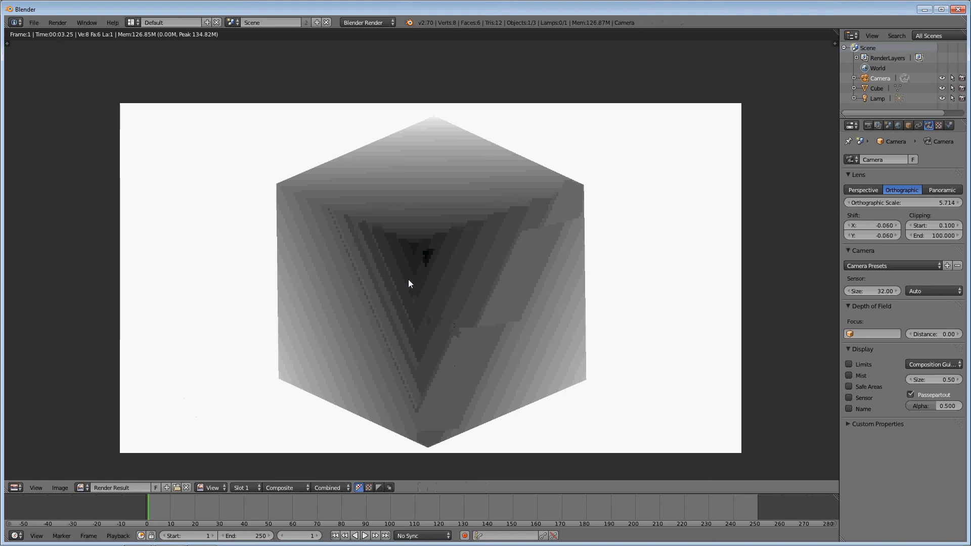
{"action": "key", "text": "F3"}
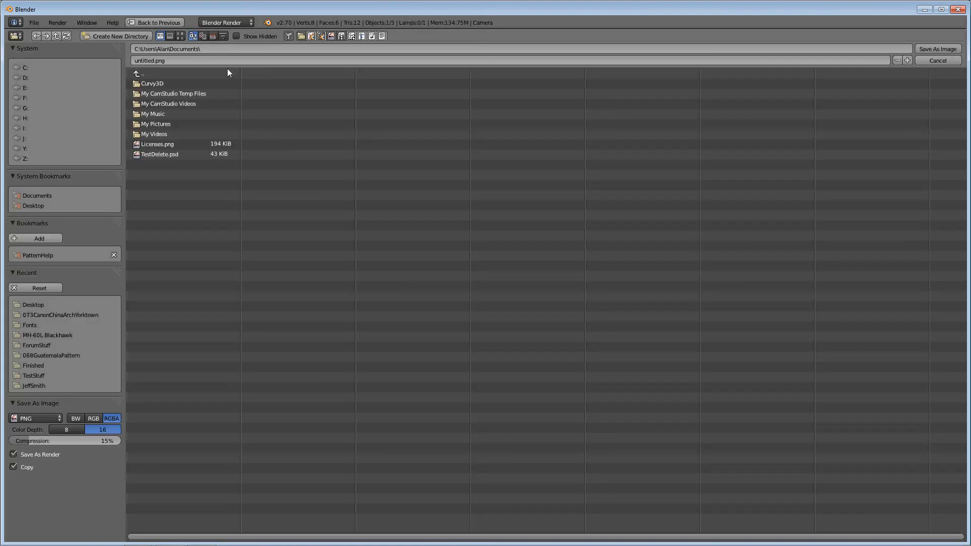
{"action": "left_click", "coordinate": [138, 73]}
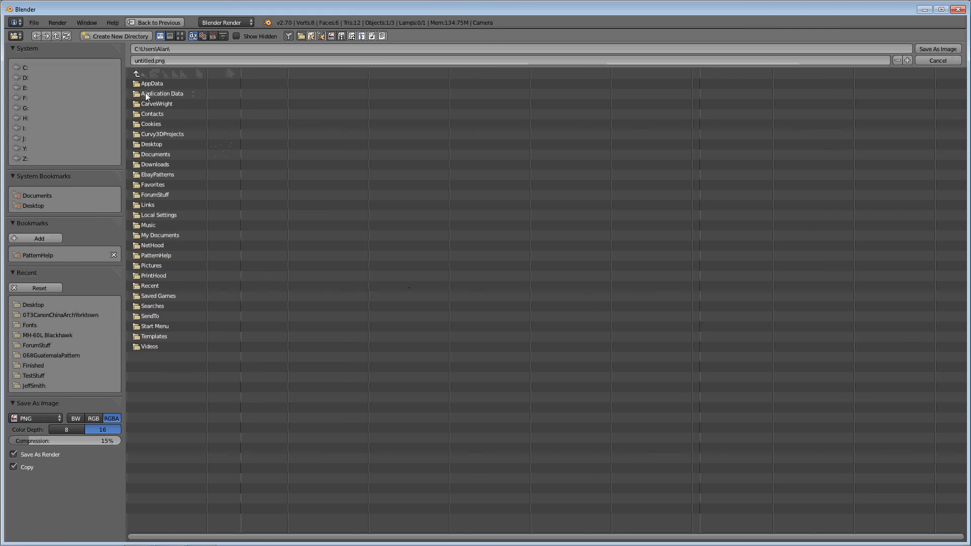
{"action": "left_click", "coordinate": [154, 145]}
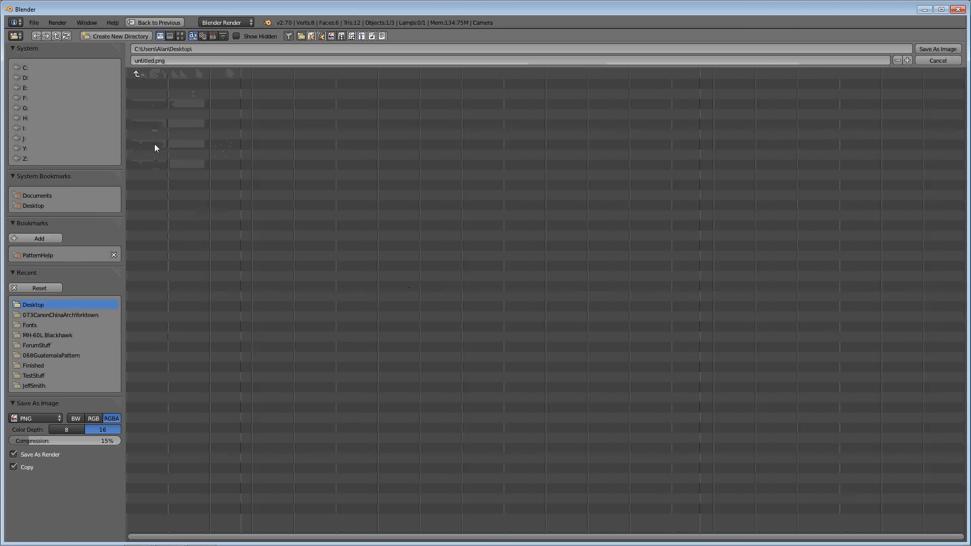
Step: Name the image file cube1.png and save it
{"action": "left_click", "coordinate": [151, 62]}
{"action": "key", "text": "BackSpace"}
{"action": "key", "text": "BackSpace"}
{"action": "key", "text": "BackSpace"}
{"action": "key", "text": "BackSpace"}
{"action": "key", "text": "BackSpace"}
{"action": "key", "text": "BackSpace"}
{"action": "key", "text": "BackSpace"}
{"action": "key", "text": "BackSpace"}
{"action": "type", "text": "cube1"}
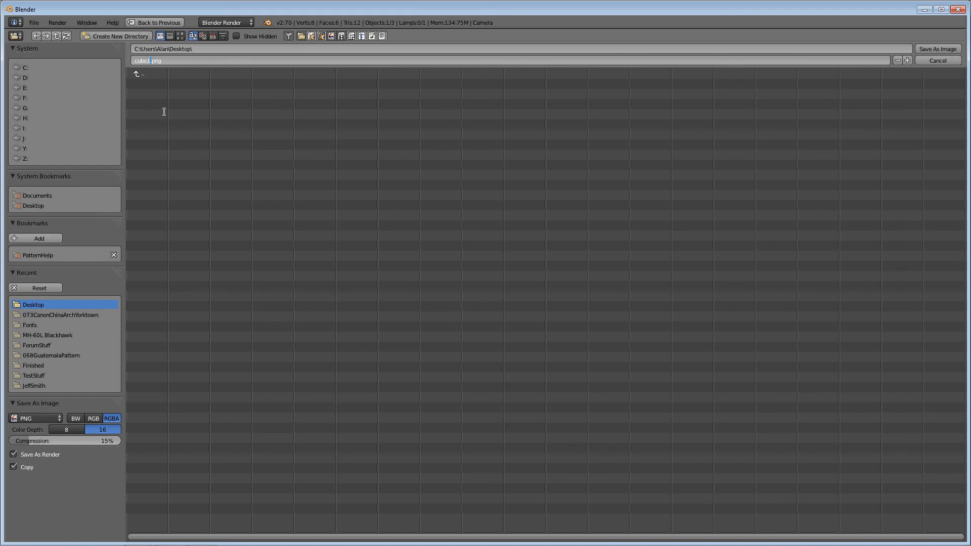
{"action": "key", "text": "Return"}
{"action": "left_click", "coordinate": [933, 50]}
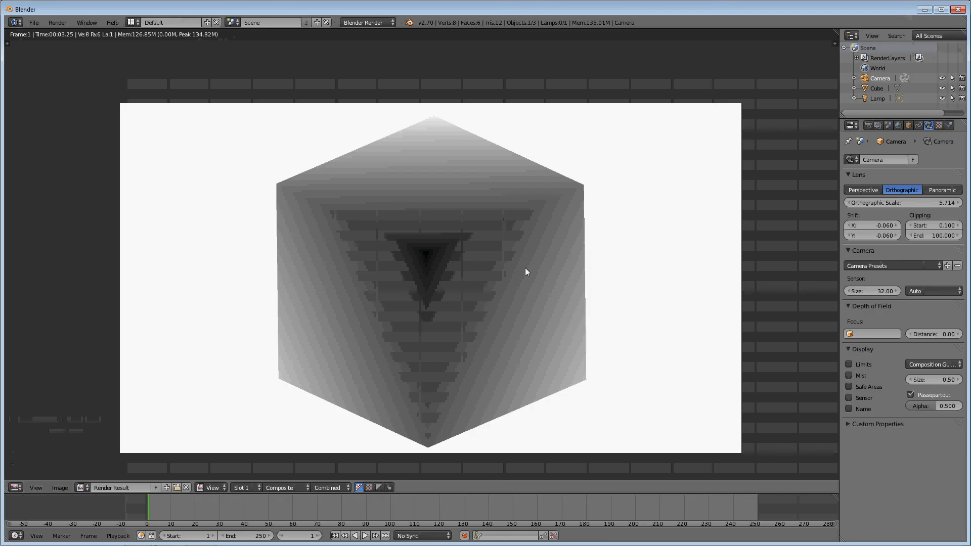
Step: Switch to CarveWright, dismiss the welcome window, start an image file import and enlarge the import window
{"action": "key", "text": "alt+Tab"}
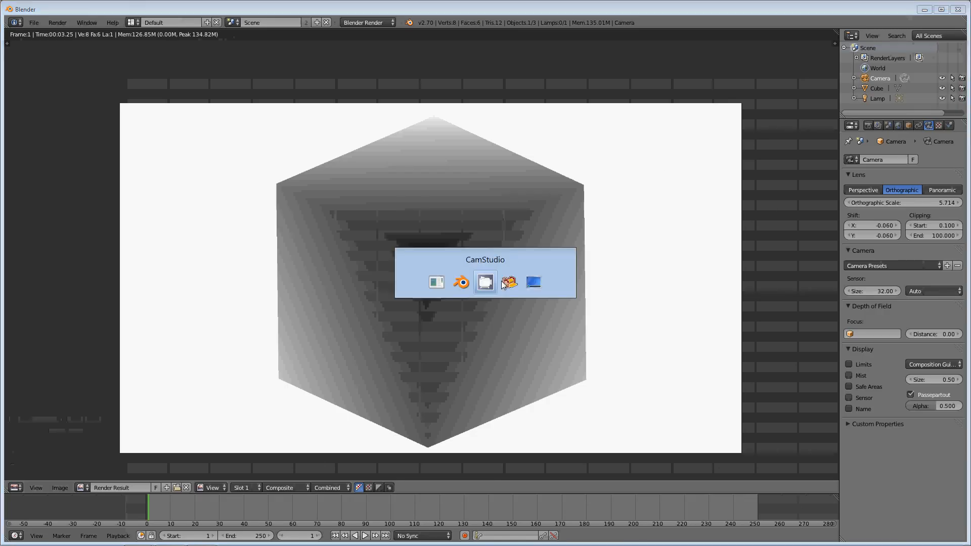
{"action": "key", "text": "alt+Tab"}
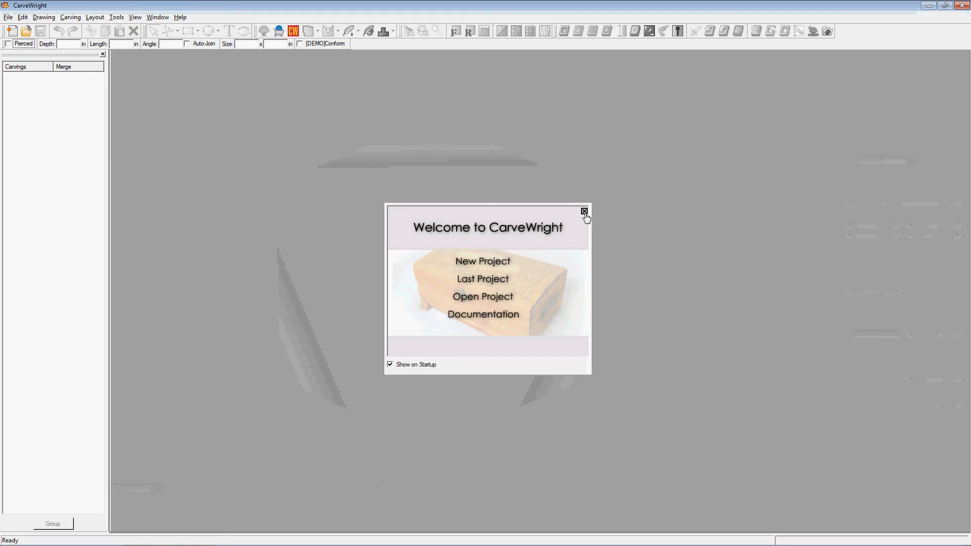
{"action": "left_click", "coordinate": [584, 211]}
{"action": "left_click", "coordinate": [8, 18]}
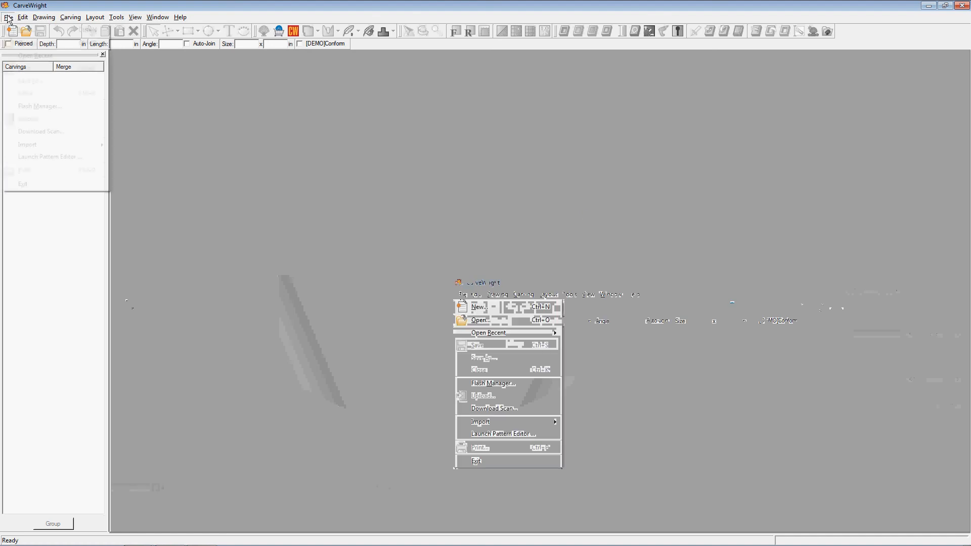
{"action": "mouse_move", "coordinate": [38, 142]}
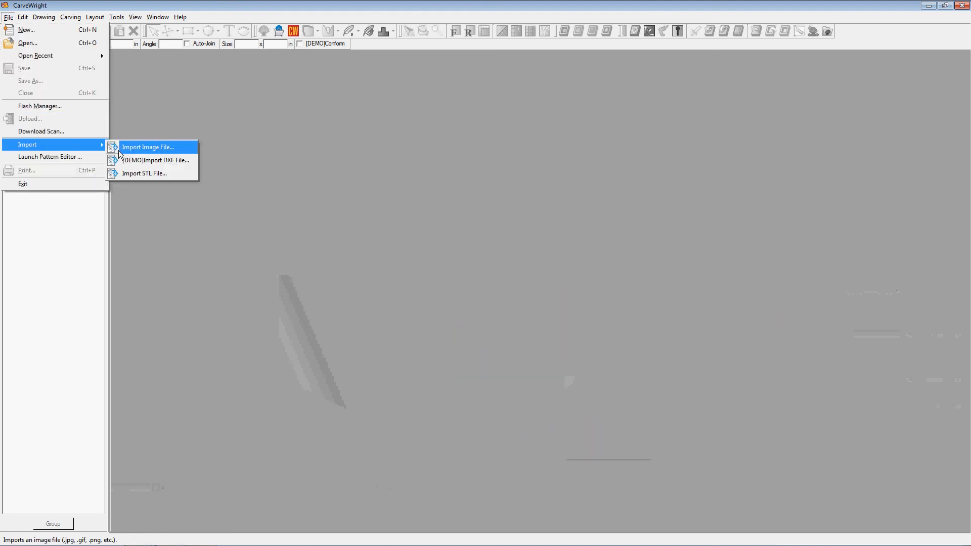
{"action": "left_click", "coordinate": [138, 147]}
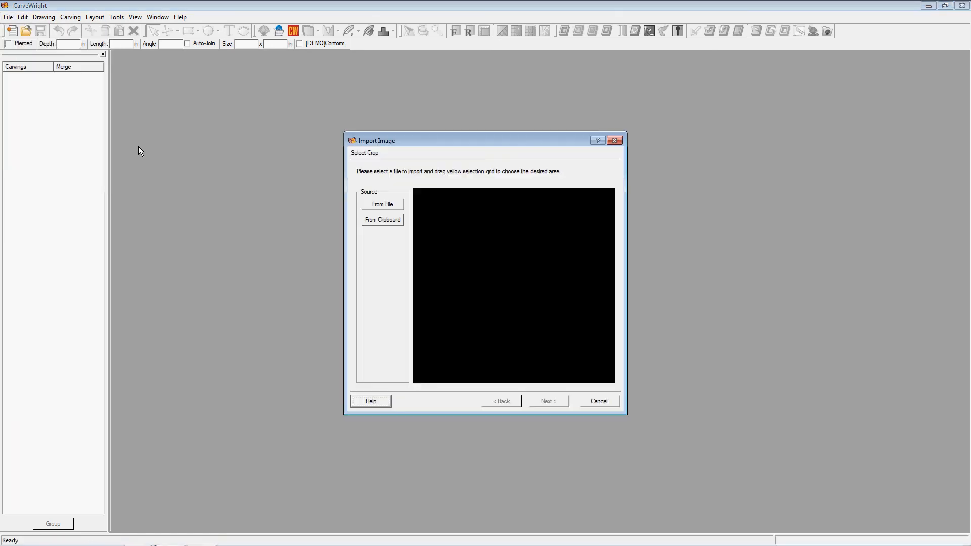
{"action": "left_click_drag", "start_coordinate": [534, 139], "coordinate": [264, 16]}
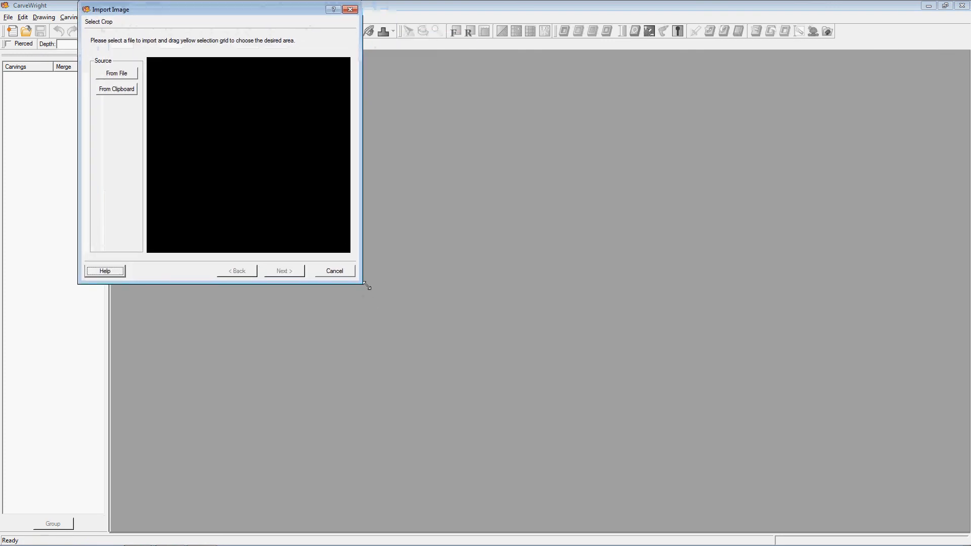
{"action": "left_click_drag", "start_coordinate": [362, 285], "coordinate": [897, 541]}
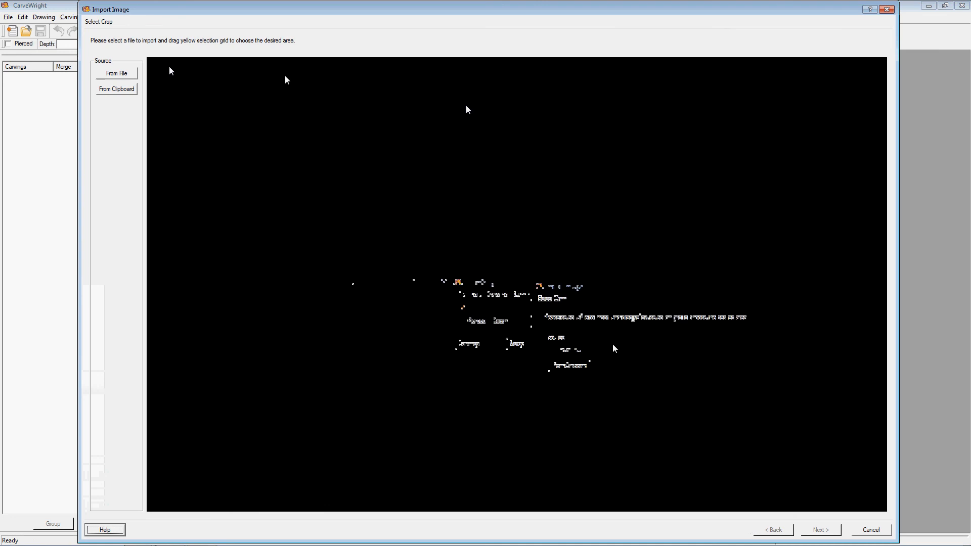
Step: Load the saved cube render from the Desktop, keep the full image as the crop and set the depth to .75 in
{"action": "left_click", "coordinate": [125, 77]}
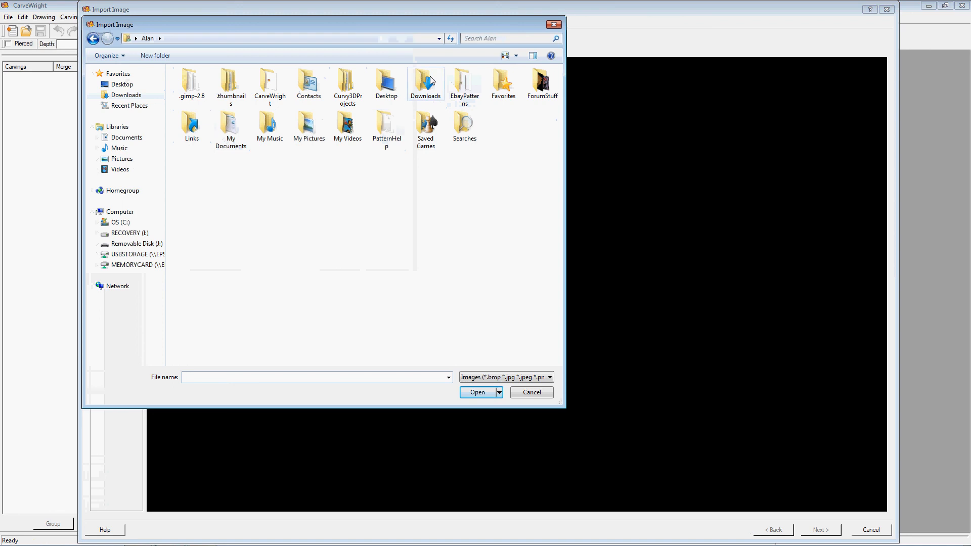
{"action": "double_click", "coordinate": [380, 86]}
{"action": "double_click", "coordinate": [200, 85]}
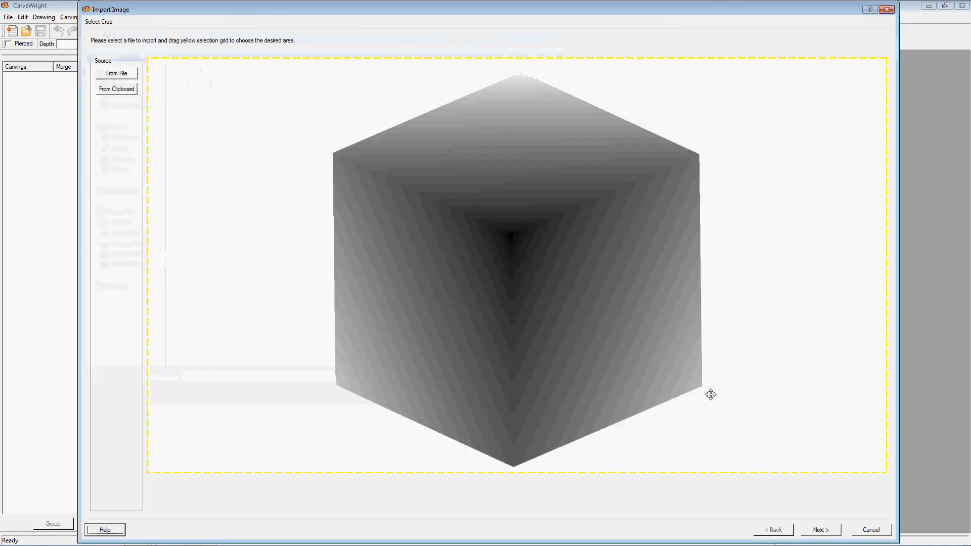
{"action": "left_click", "coordinate": [821, 530]}
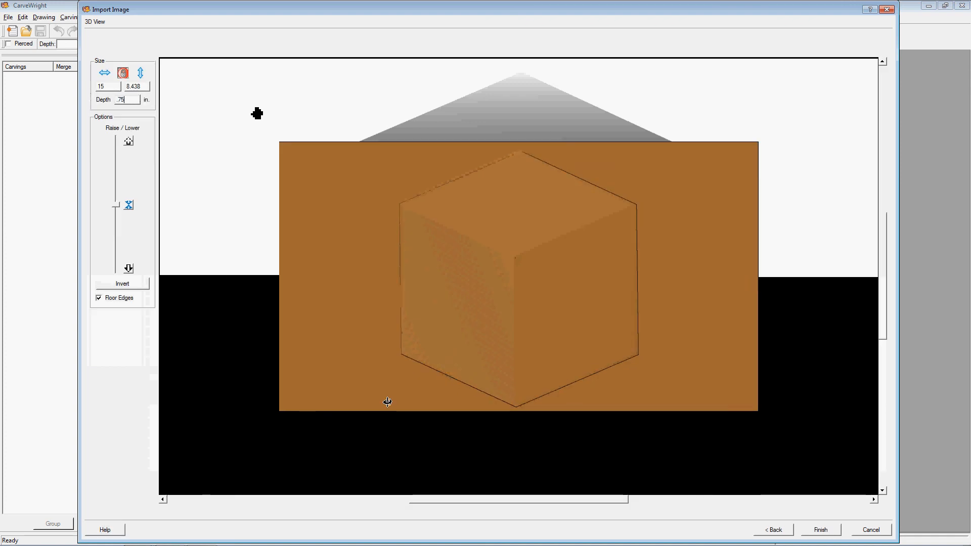
Step: Examine the carved cube relief in the 3D preview from several angles
{"action": "left_click_drag", "start_coordinate": [492, 360], "coordinate": [585, 306]}
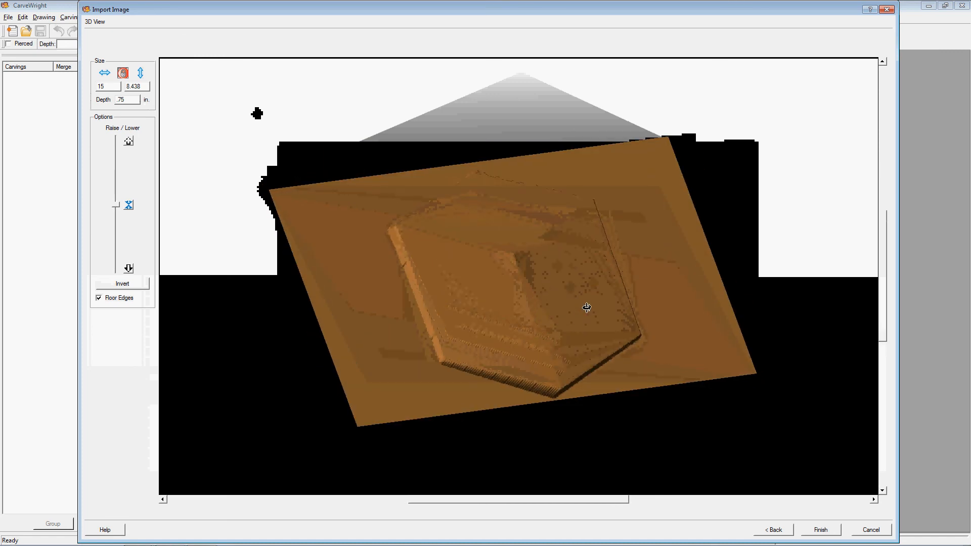
{"action": "left_click_drag", "start_coordinate": [576, 227], "coordinate": [536, 269]}
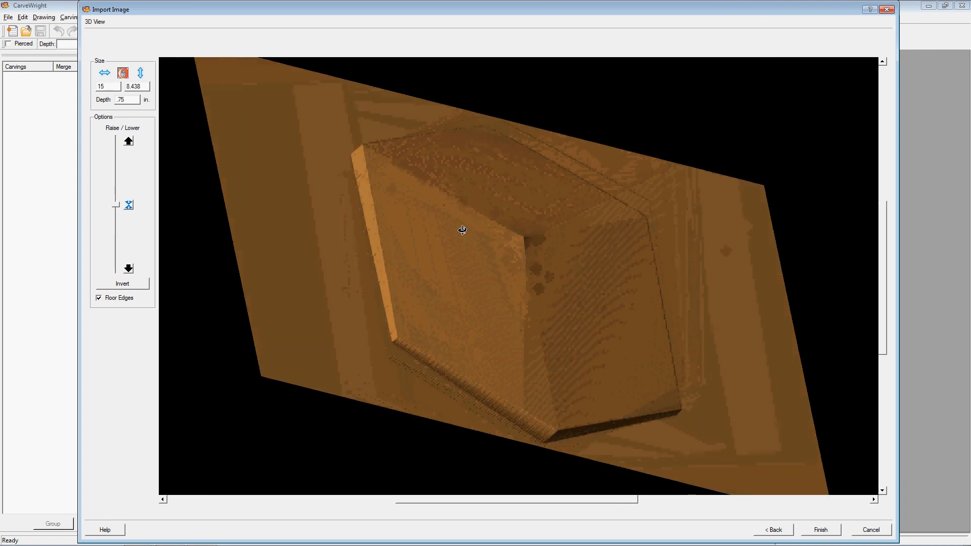
{"action": "left_click_drag", "start_coordinate": [462, 230], "coordinate": [562, 273]}
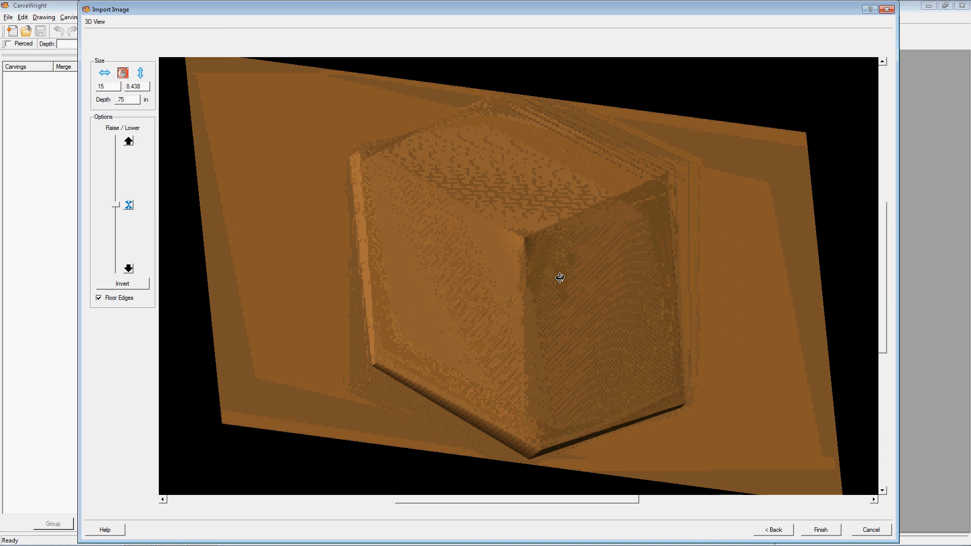
{"action": "left_click_drag", "start_coordinate": [561, 203], "coordinate": [548, 298]}
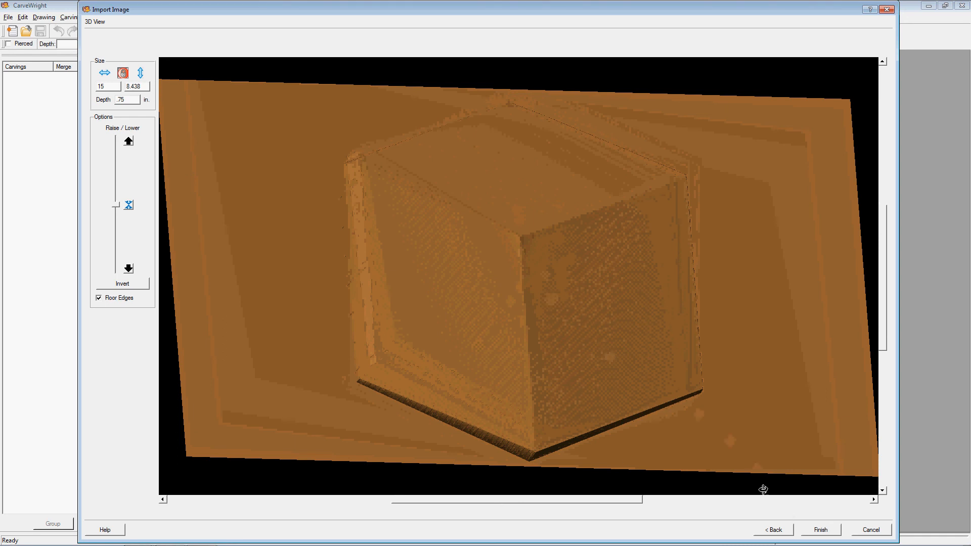
{"action": "key", "text": "alt+Tab"}
{"action": "key", "text": "alt+Tab"}
{"action": "key", "text": "alt+Tab"}
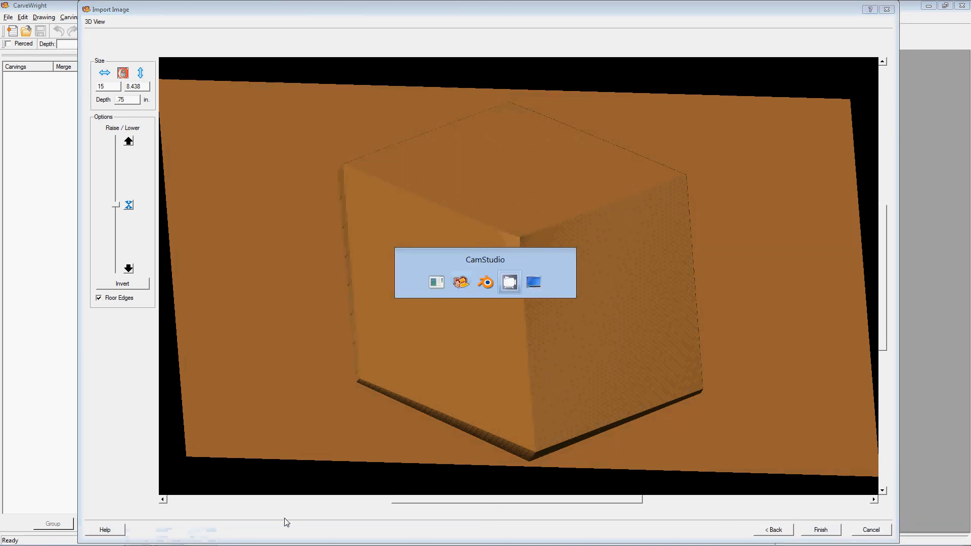